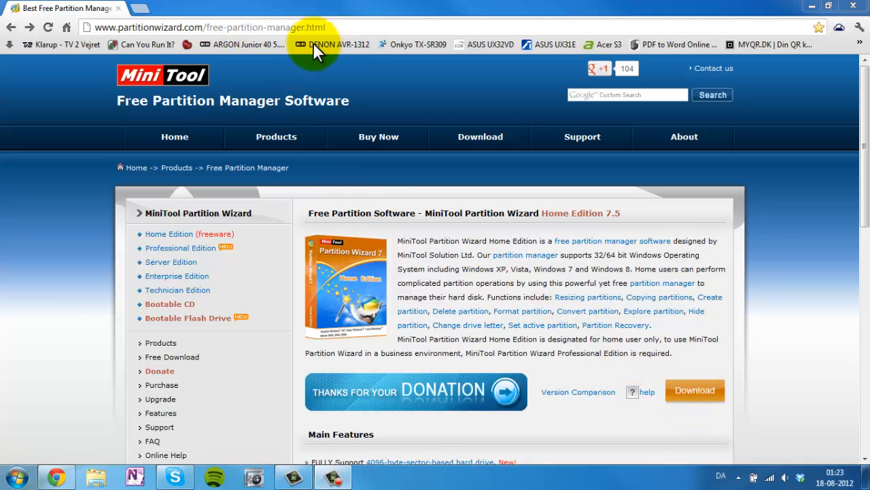
- Download MiniTool Partition Wizard Home Edition 7.5 through its Download.com link
left_click(707, 395)
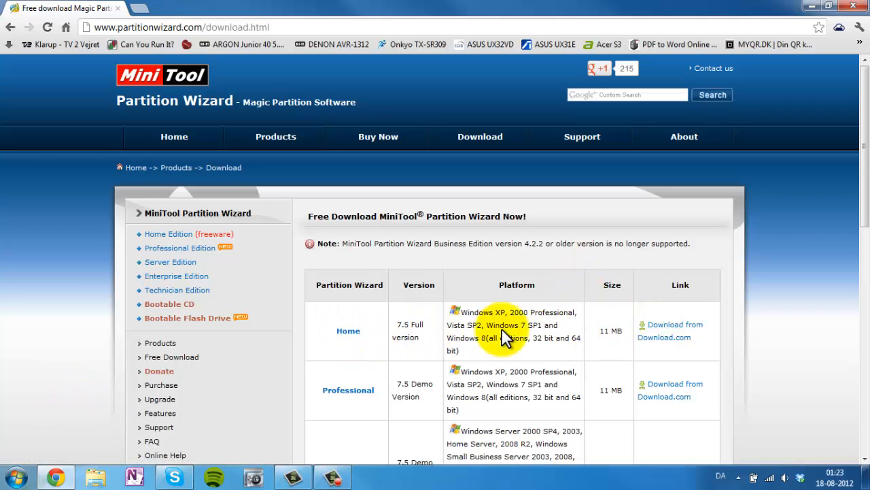
left_click(664, 336)
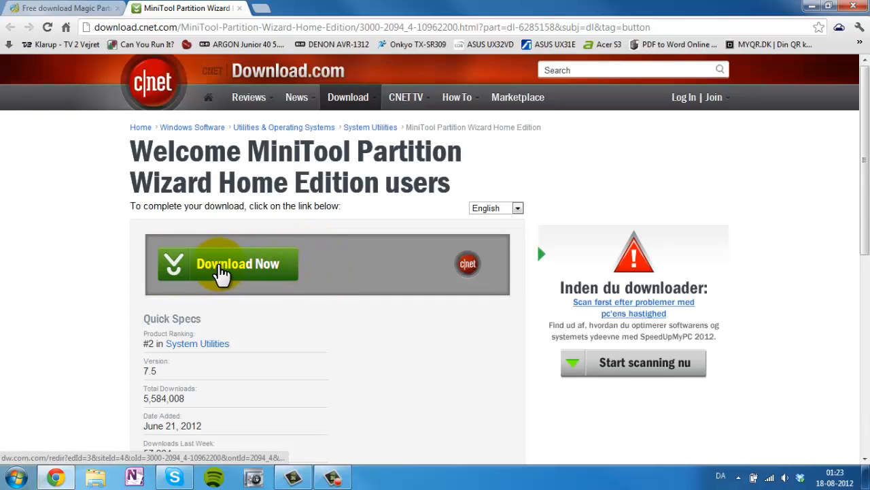
left_click(221, 270)
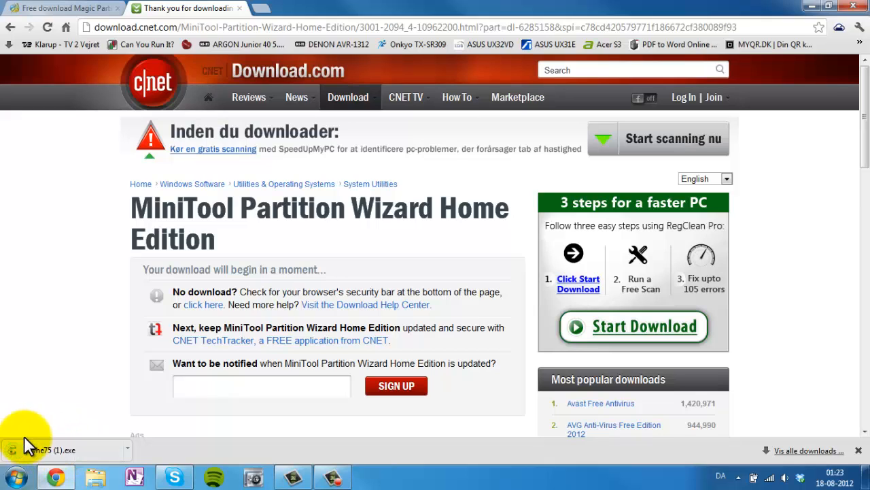
- Run the downloaded Partition Wizard installer and accept its license agreement
left_click(38, 450)
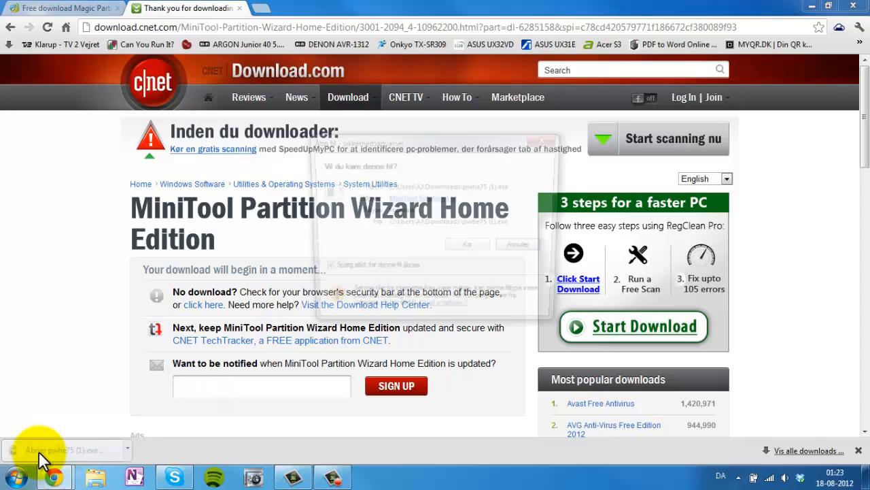
left_click(471, 249)
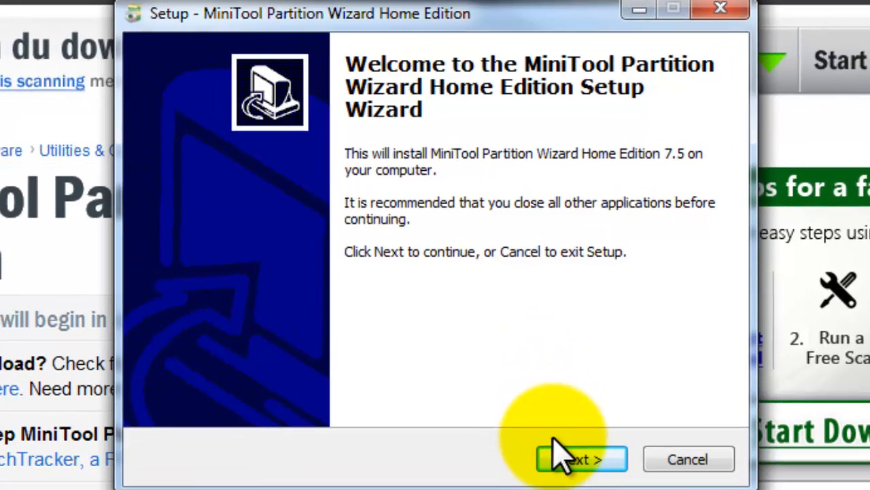
left_click(563, 458)
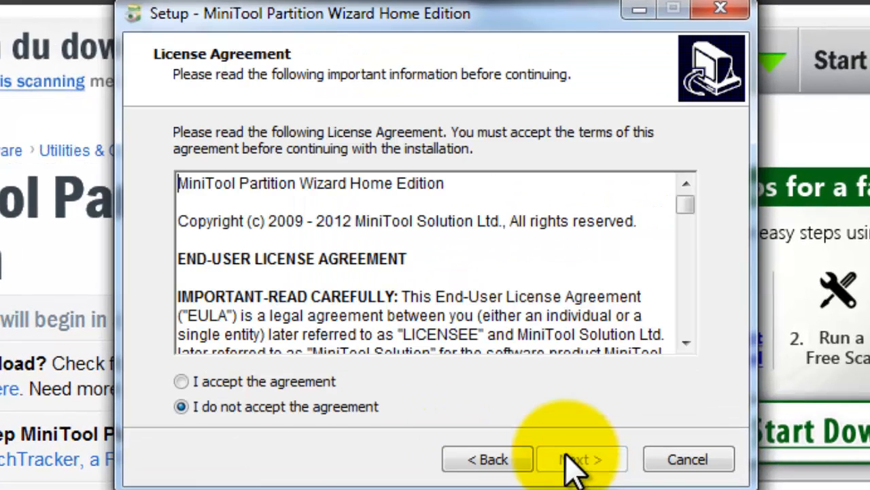
left_click(181, 381)
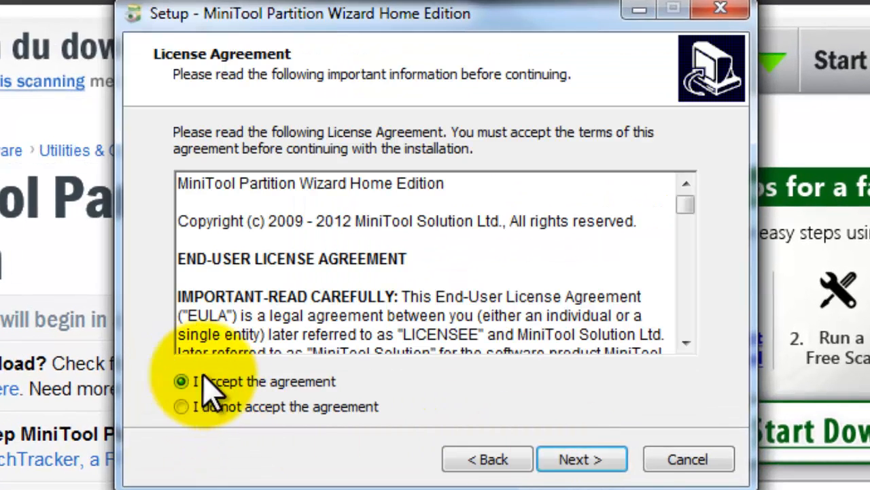
left_click(590, 460)
left_click(593, 467)
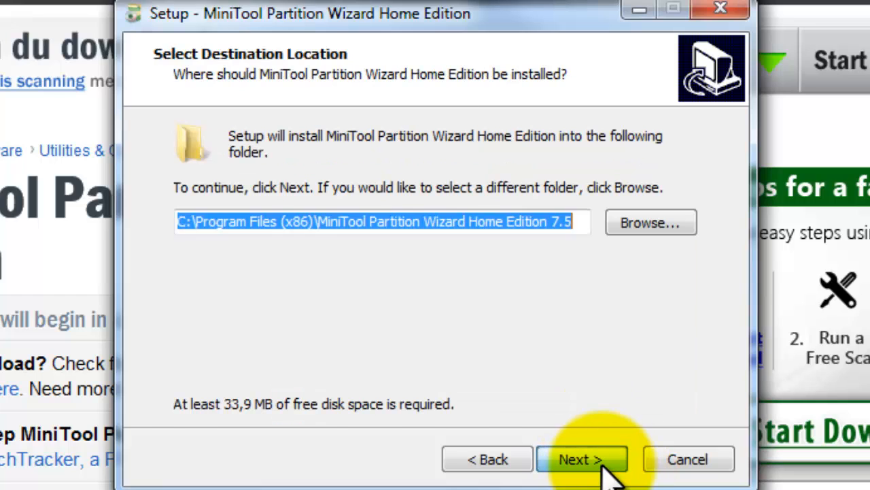
- Install the program with the default destination and Start Menu folders, keeping the desktop icon option enabled
left_click(580, 467)
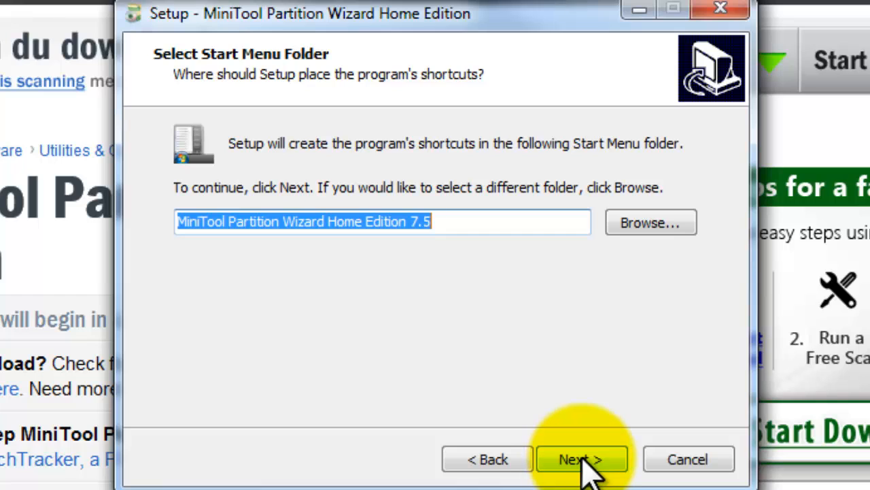
left_click(585, 466)
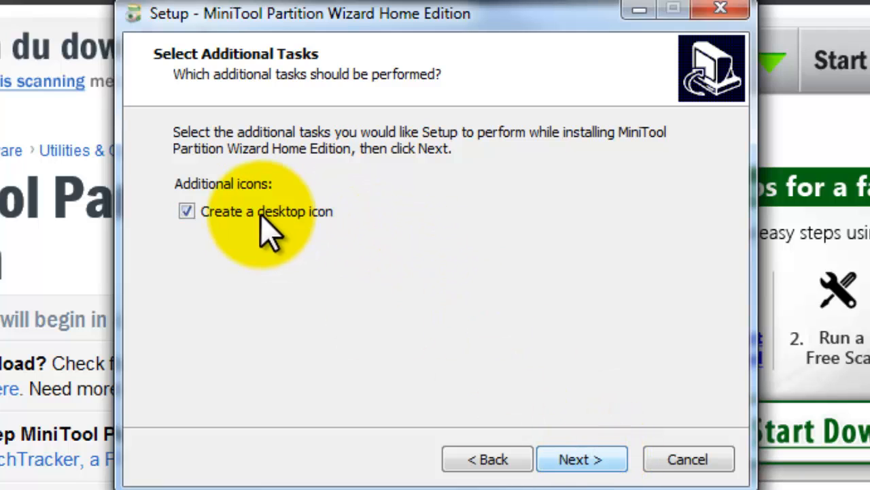
left_click(612, 457)
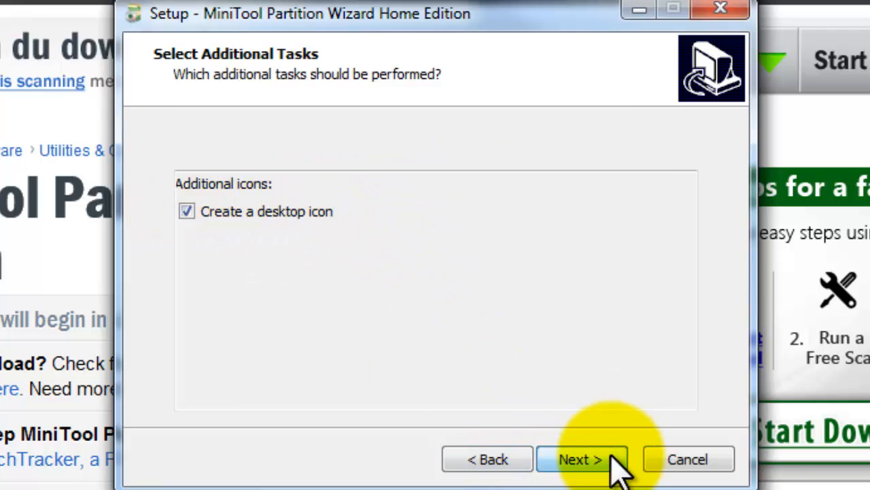
left_click(612, 460)
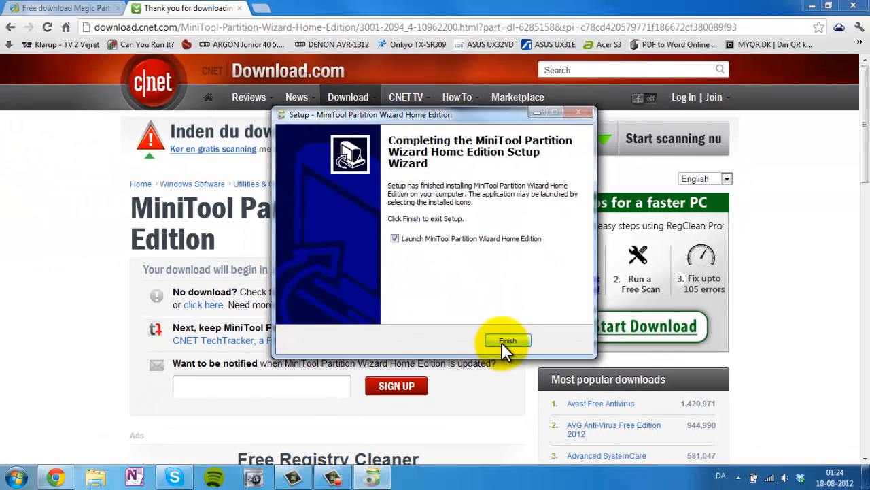
- Finish the setup with the option to launch Partition Wizard enabled, and minimize the browser window
left_click(548, 420)
right_click(502, 340)
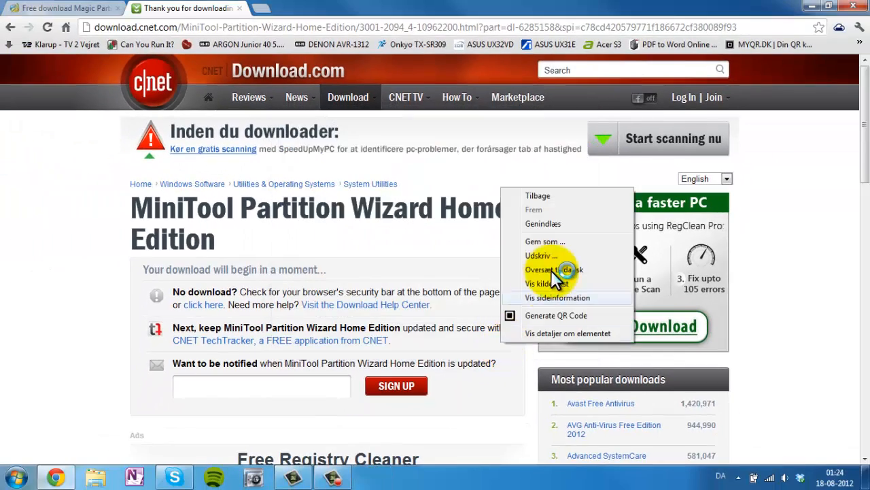
left_click(823, 241)
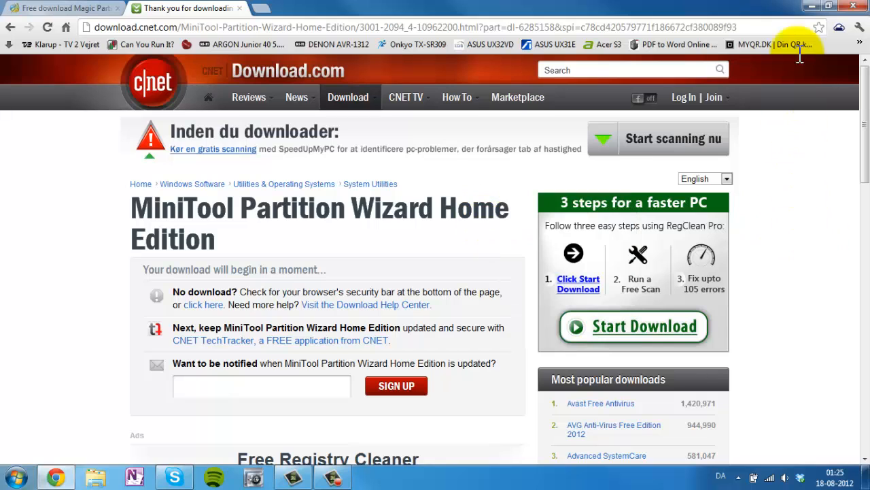
left_click(812, 6)
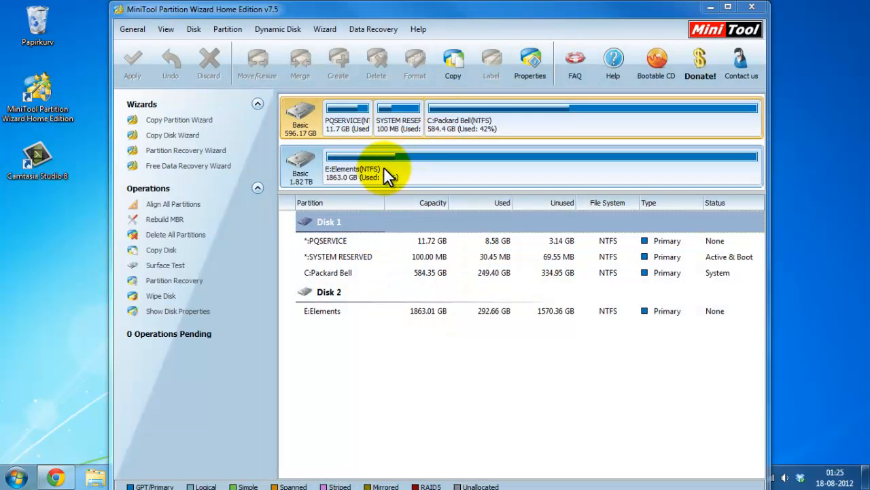
- Examine the PQSERVICE, SYSTEM RESERVED and C: Packard Bell partitions on Disk 1
left_click(331, 241)
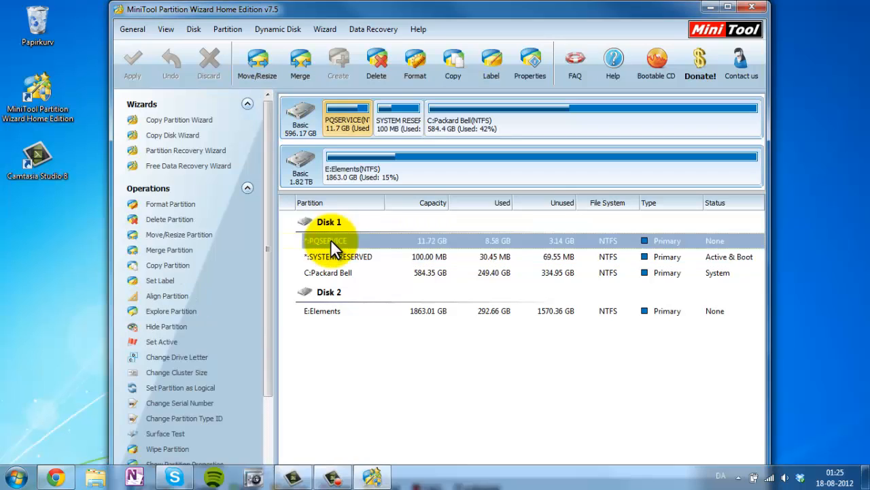
left_click(351, 265)
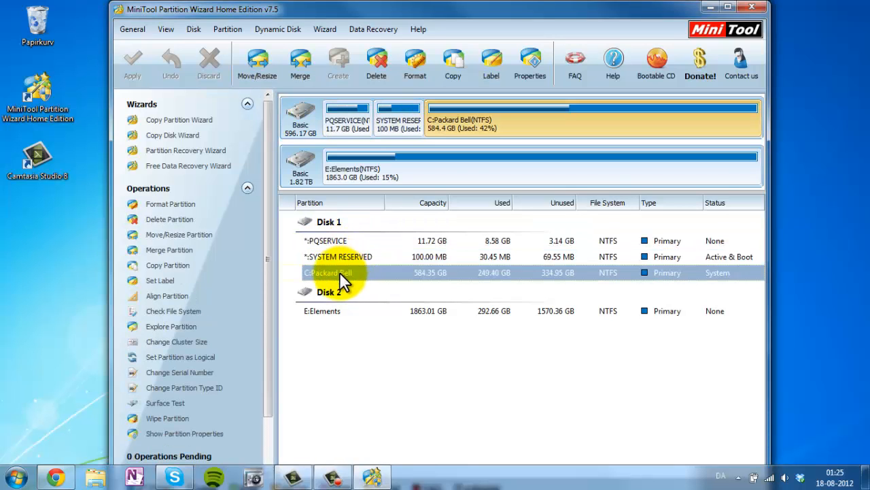
left_click(340, 255)
left_click(337, 248)
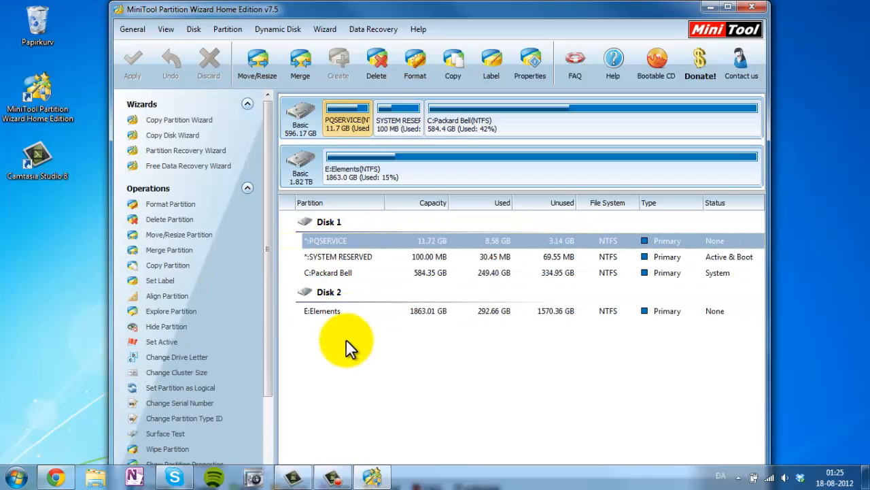
left_click(353, 274)
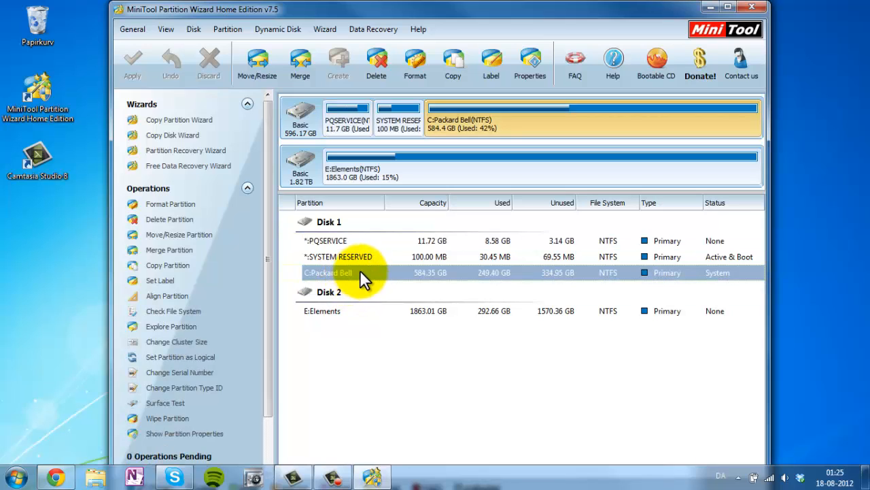
left_click(381, 259)
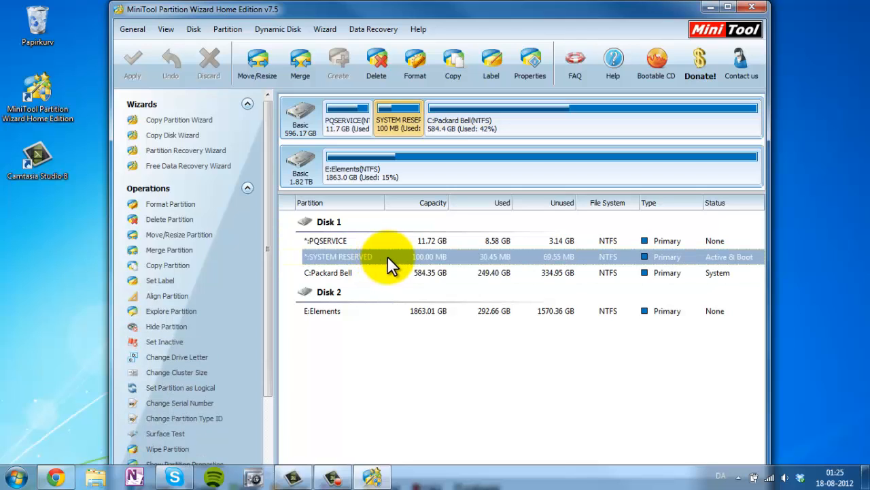
left_click(362, 240)
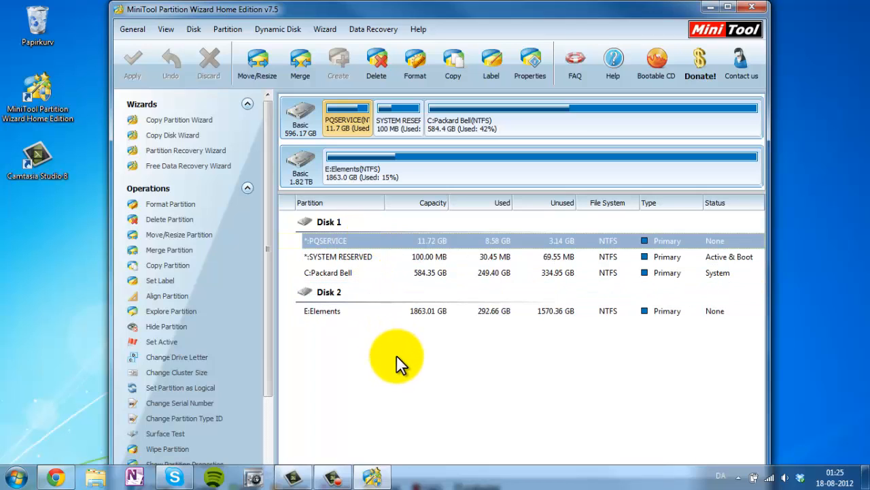
- Shrink the C: Packard Bell partition to about 450.65 GB, leaving the freed space unallocated after it
left_click(339, 271)
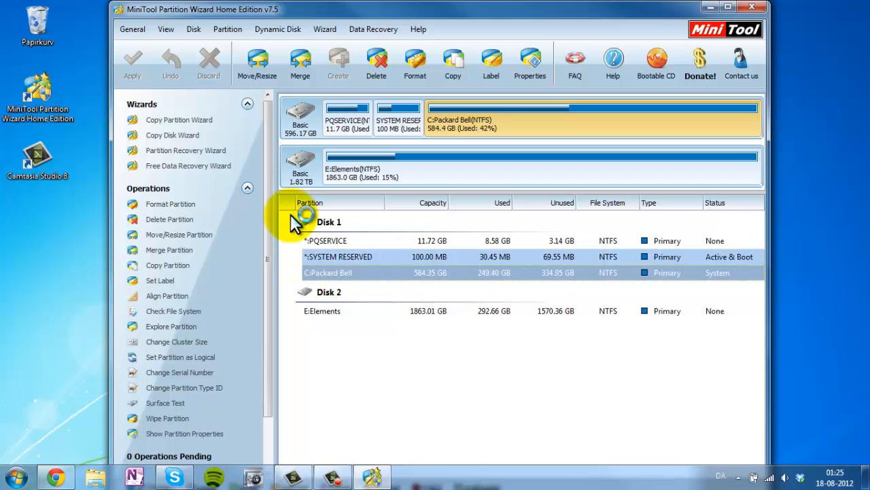
left_click(259, 72)
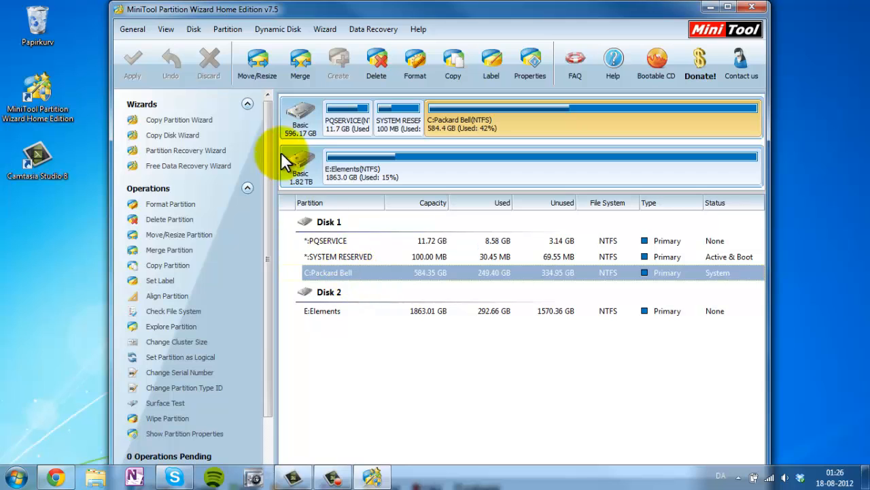
left_click(257, 75)
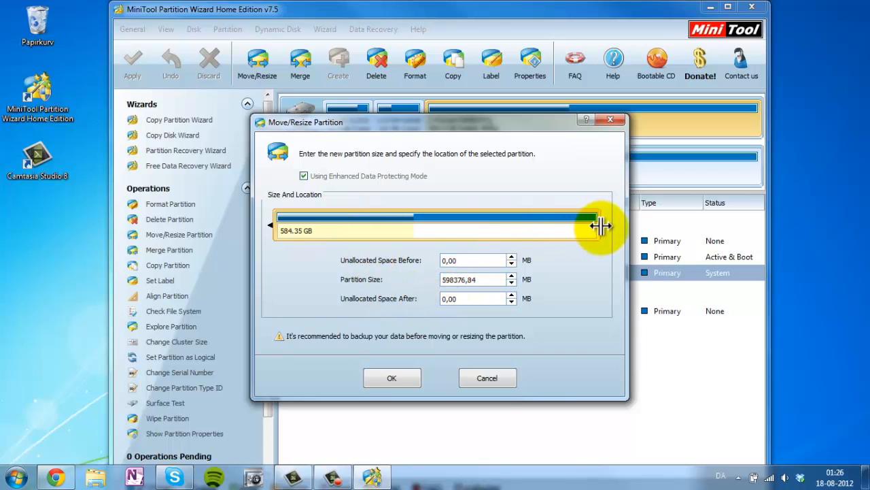
left_click_drag(600, 227, 587, 227)
left_click_drag(565, 228, 525, 227)
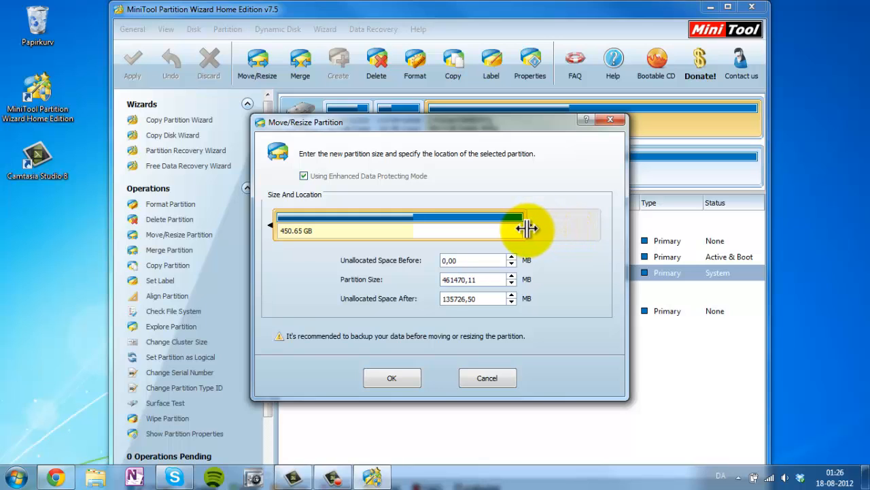
left_click(395, 374)
left_click(358, 332)
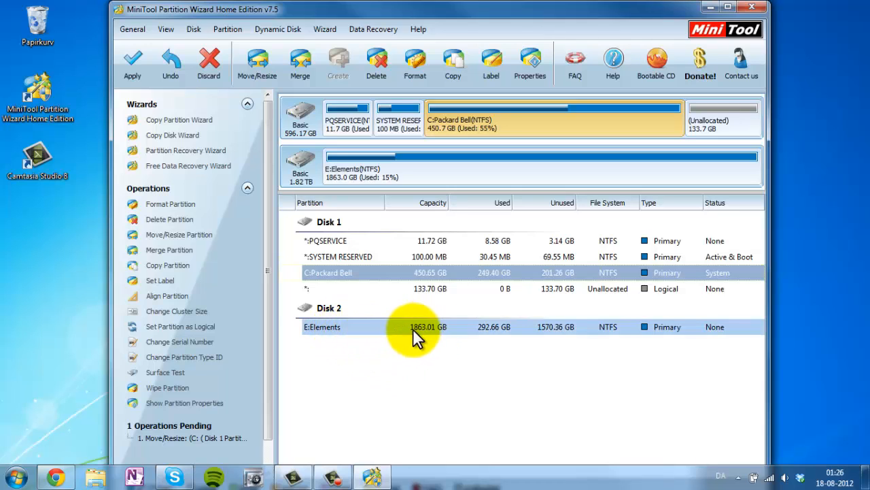
- Create a logical NTFS partition labelled "Windows 8" with drive letter F: in Disk 1's unallocated space, and apply all pending changes
left_click(395, 291)
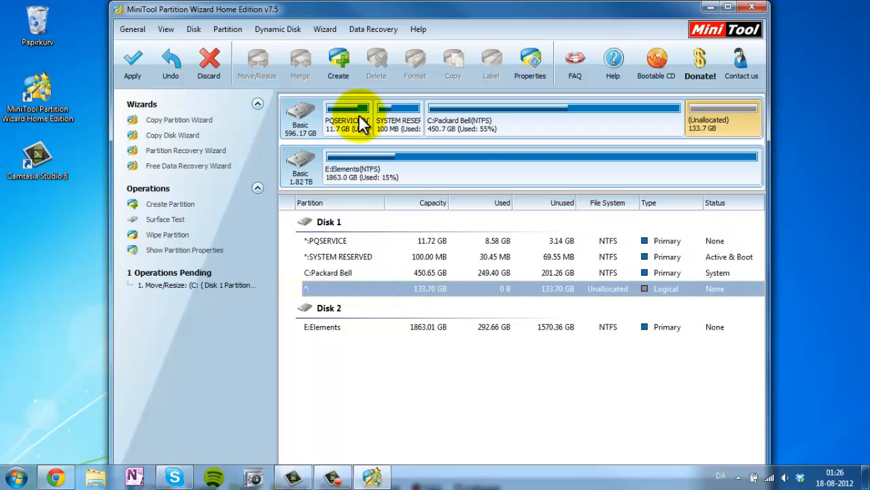
left_click(334, 70)
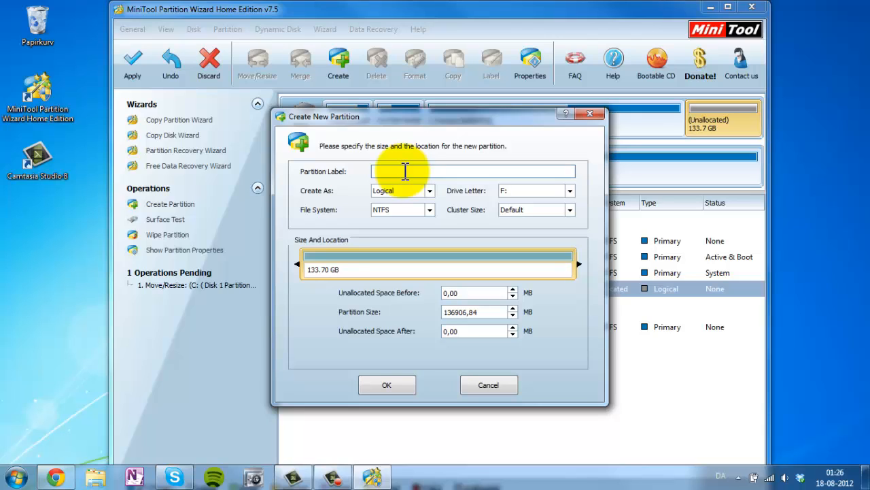
type("Windows 8")
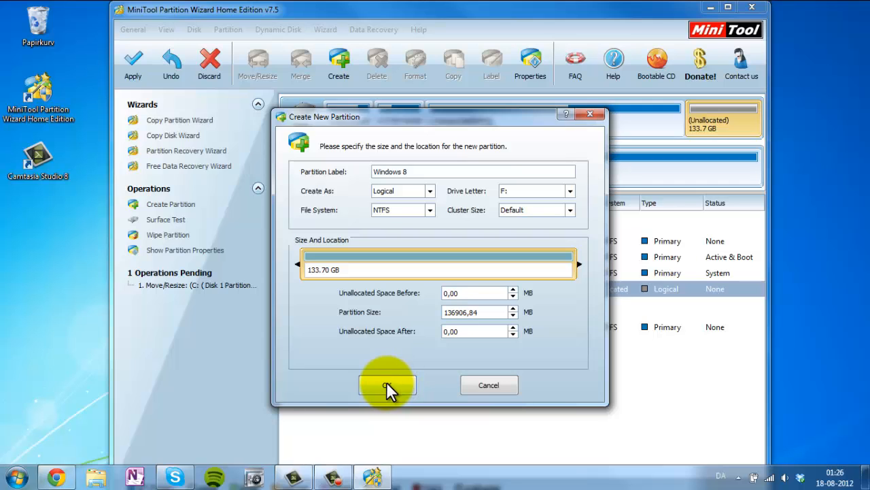
left_click(386, 386)
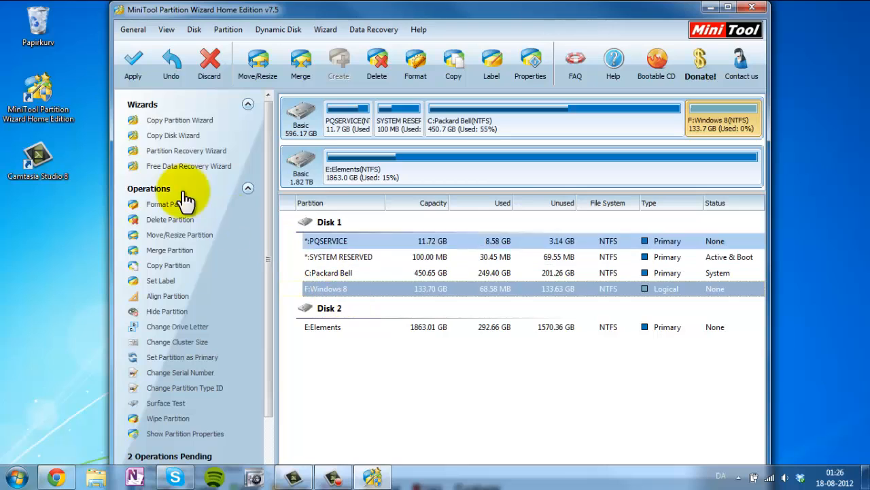
left_click(137, 71)
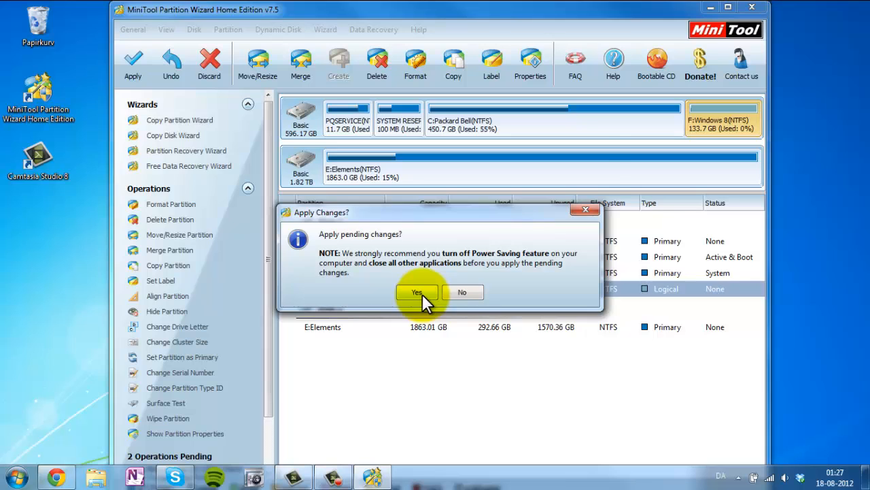
left_click(422, 294)
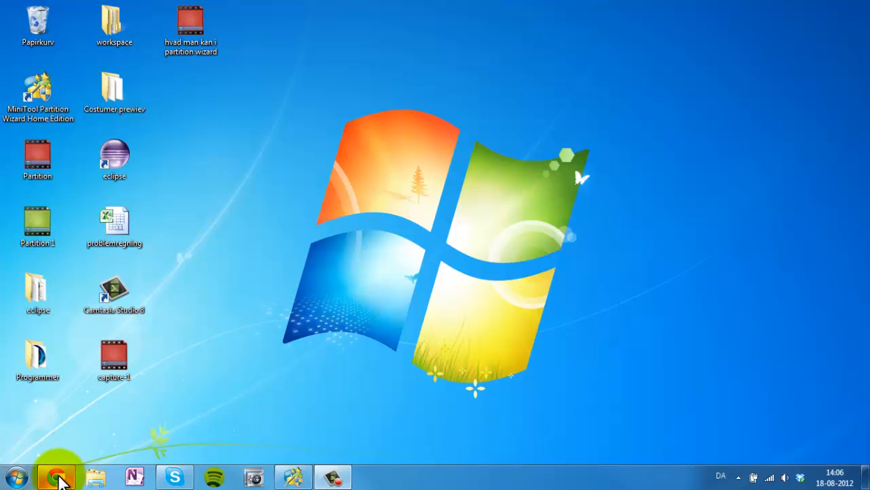
- Switch to Windows Explorer, check the new Windows 8 (E:) drive under Computer, and close the window
left_click(58, 478)
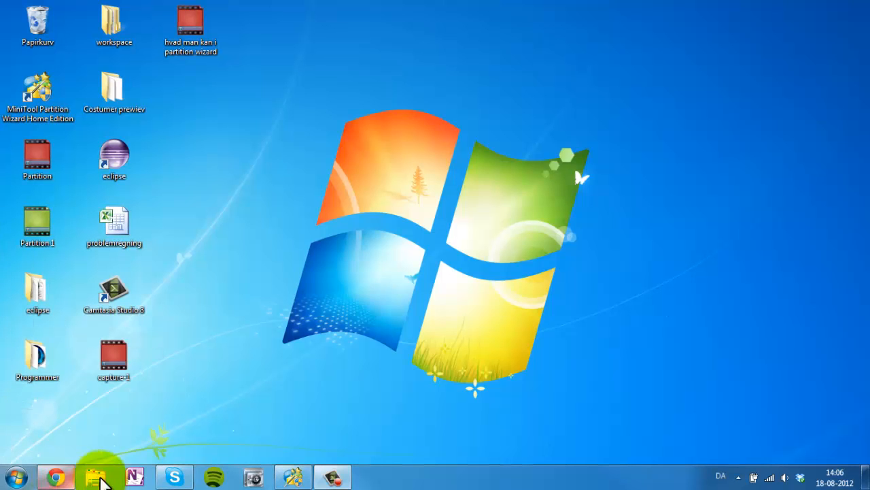
left_click(98, 478)
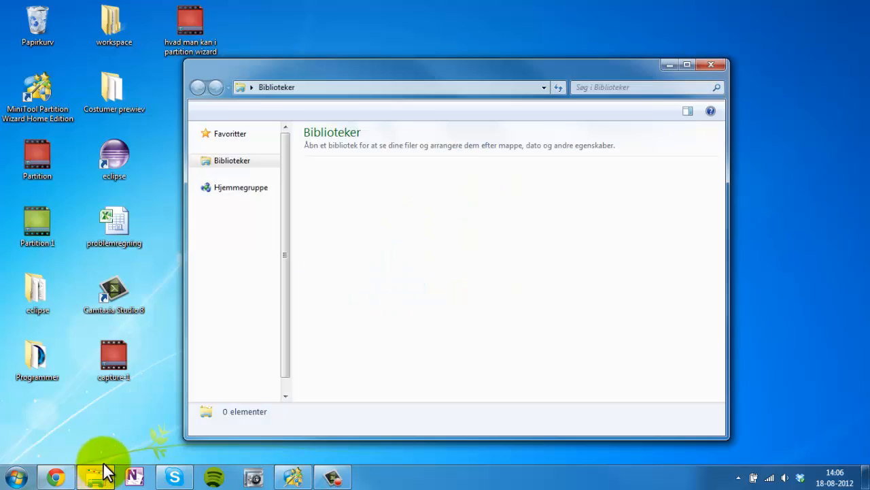
mouse_move(115, 478)
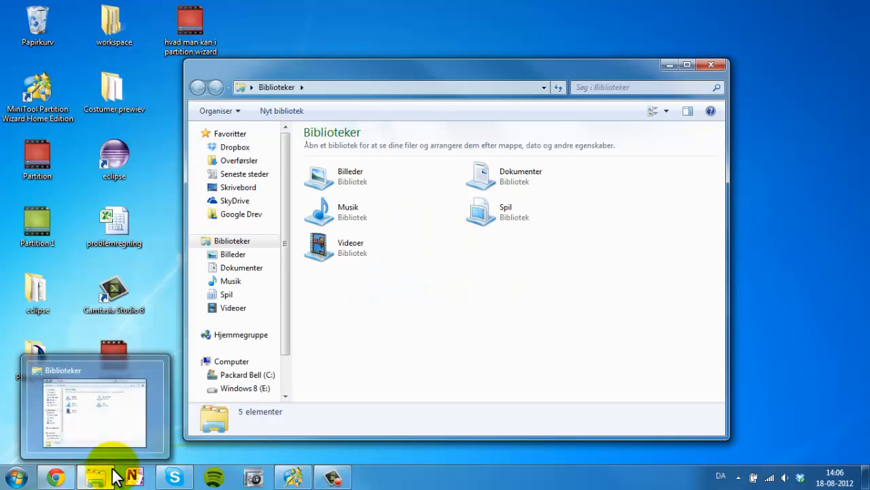
left_click(223, 363)
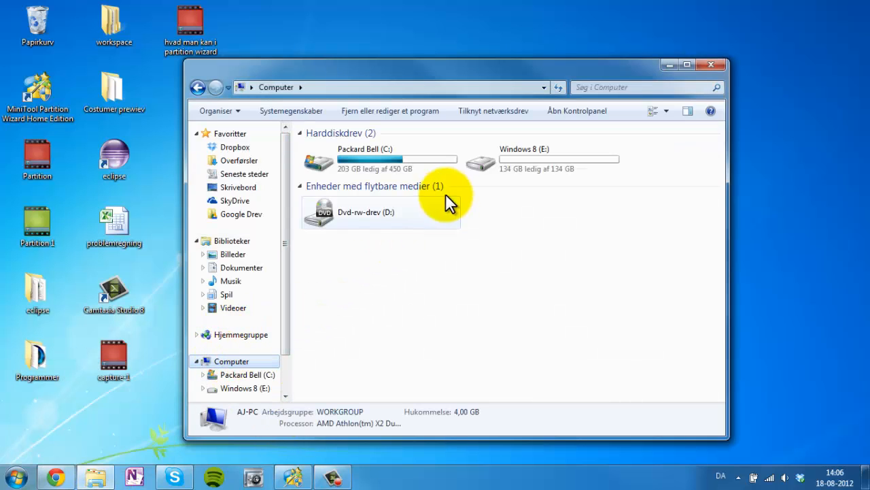
left_click(521, 165)
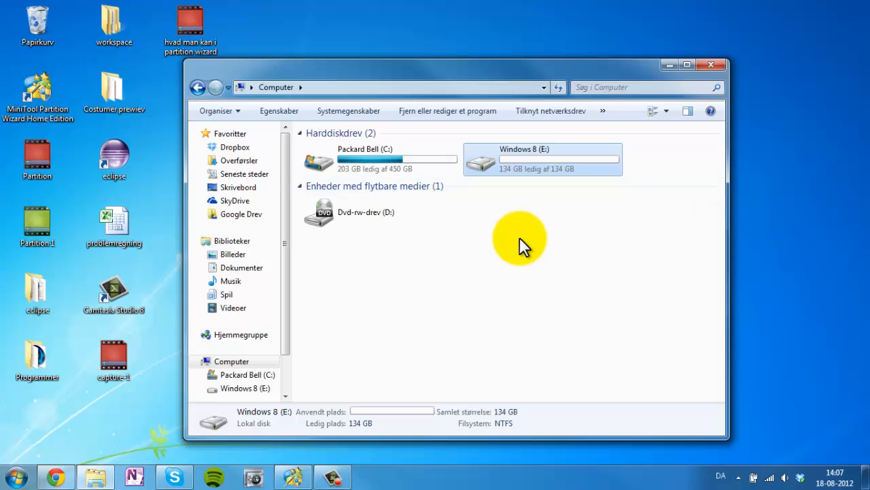
left_click(704, 66)
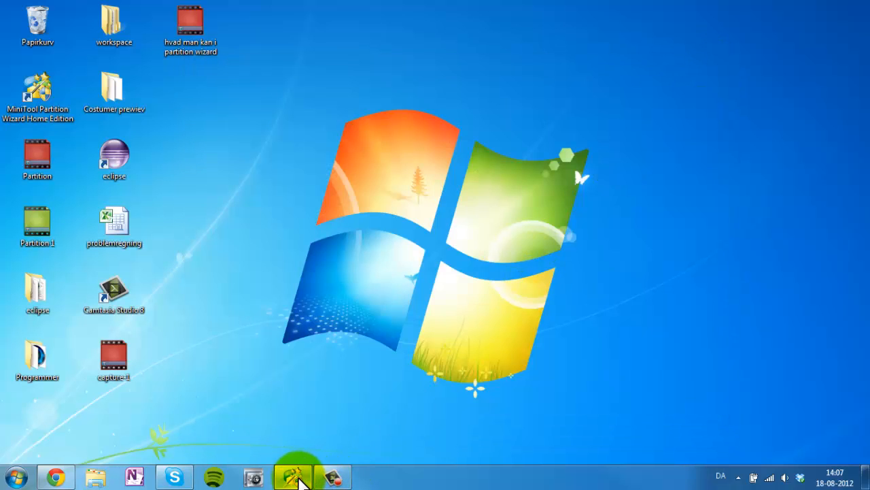
- Switch to MiniTool Partition Wizard, examine the possible copy destinations for the C: Packard Bell partition, and leave the copy wizard without copying
left_click(292, 476)
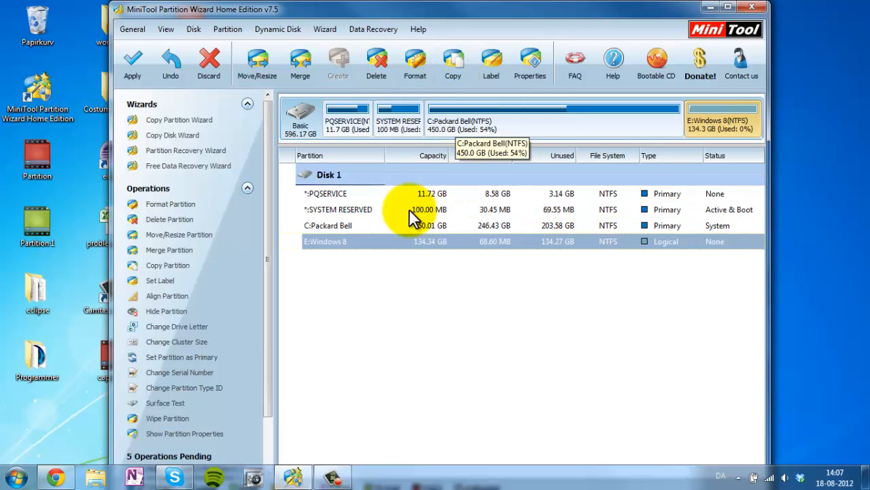
left_click(400, 225)
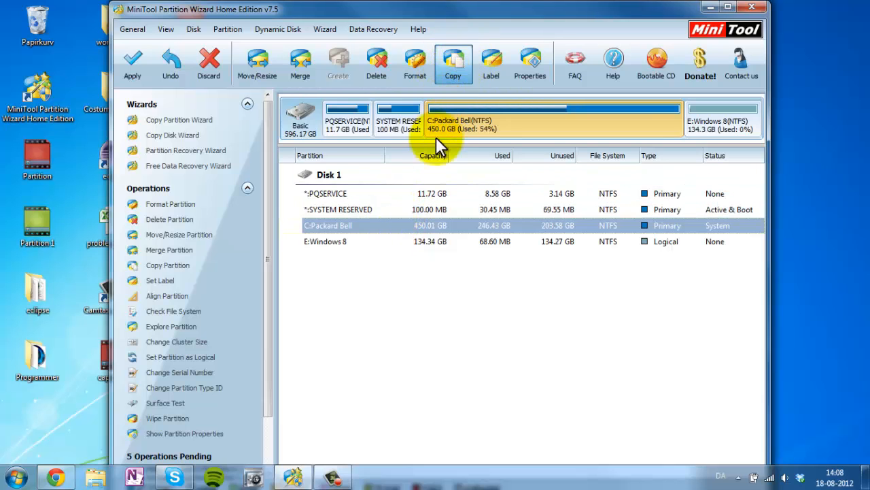
left_click(357, 282)
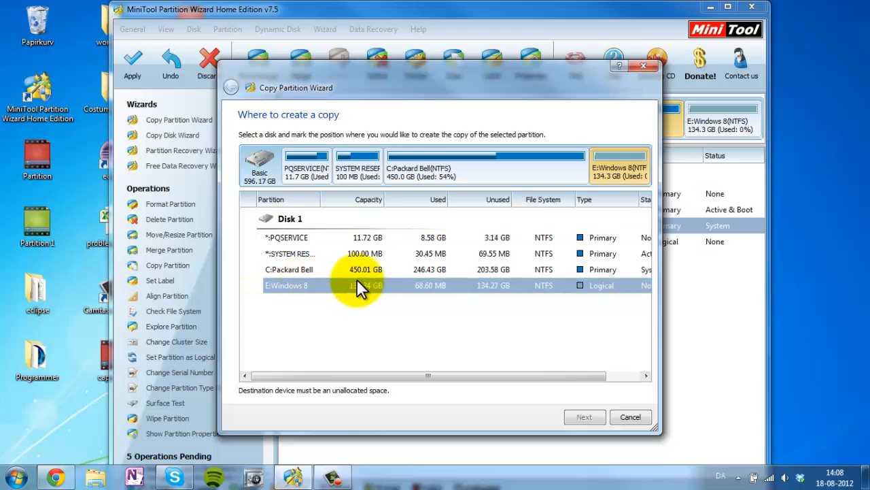
left_click(624, 416)
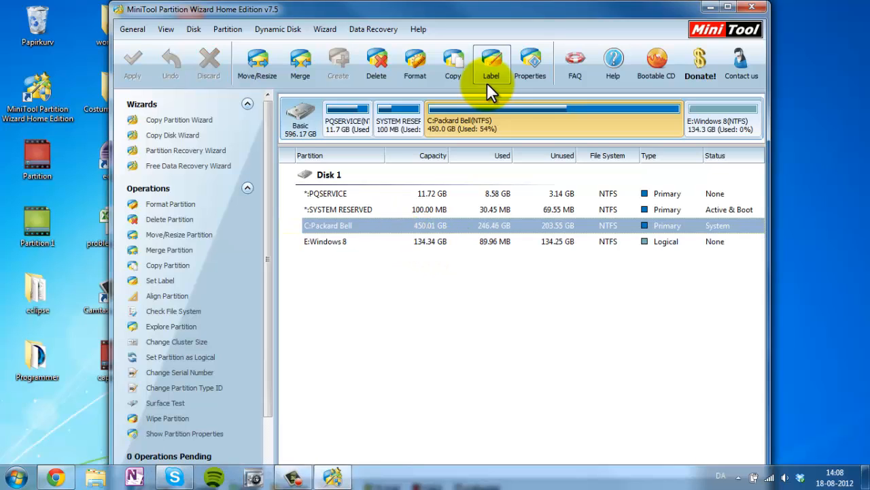
- Try relabelling the C: Packard Bell partition as "Windows 7", then cancel the label change
left_click(479, 85)
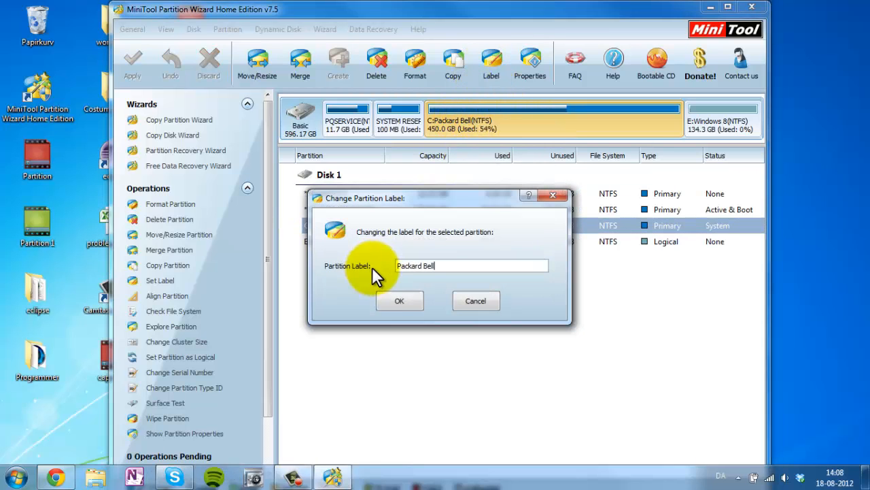
left_click_drag(451, 266, 372, 263)
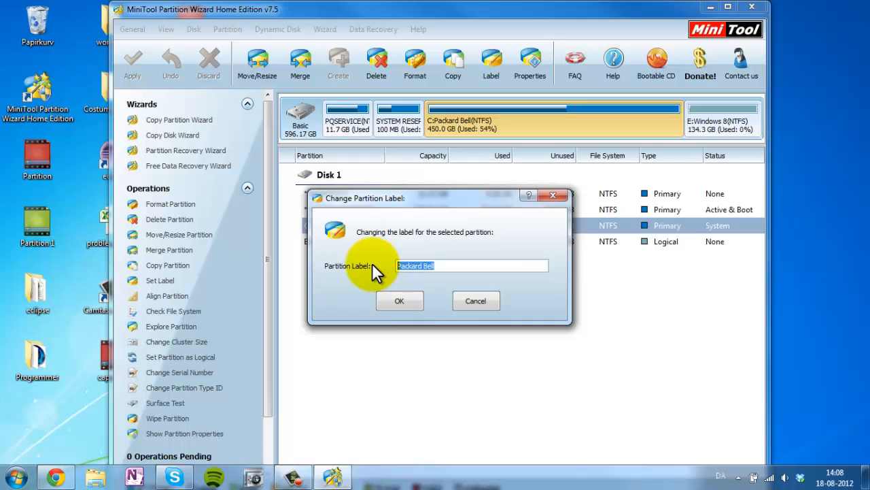
type("Windoe")
key("BackSpace")
type("ws 7")
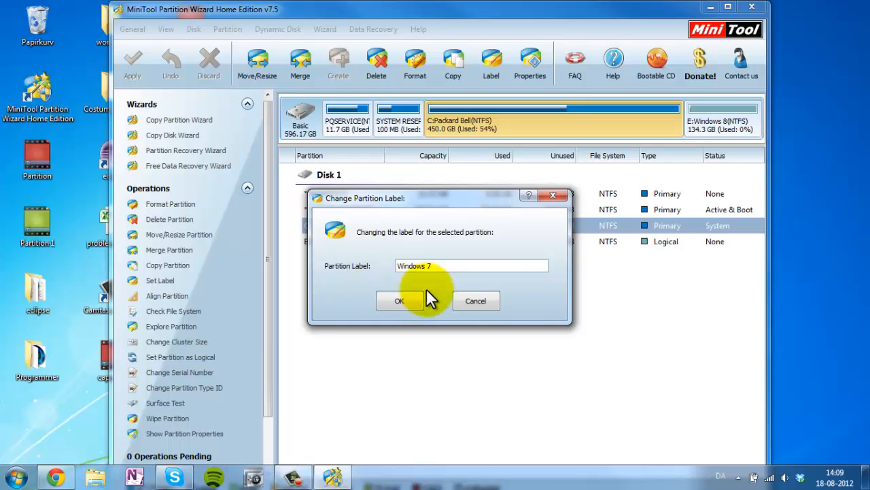
left_click(479, 299)
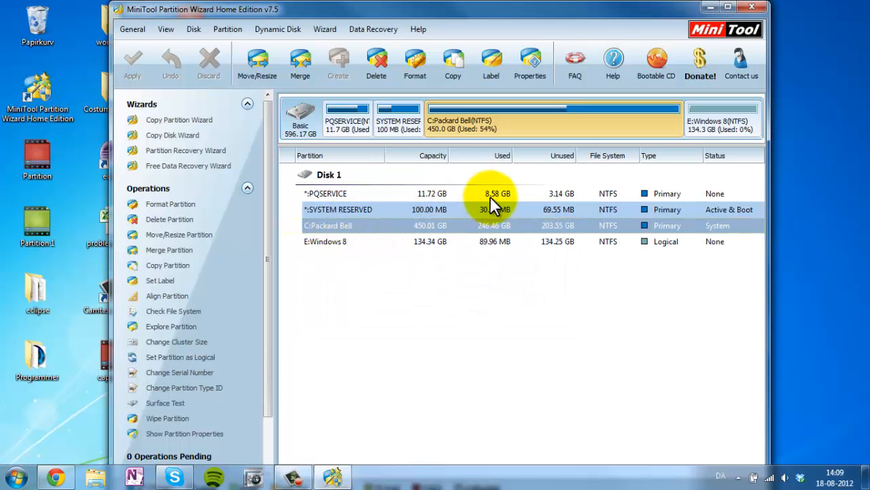
- Examine the usage, partition and file system properties of the C: Packard Bell partition, and close them
left_click(531, 79)
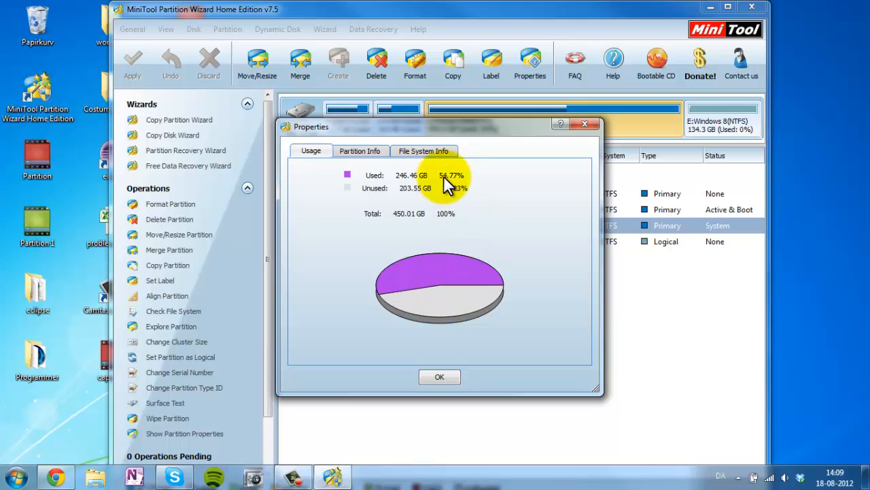
left_click(365, 154)
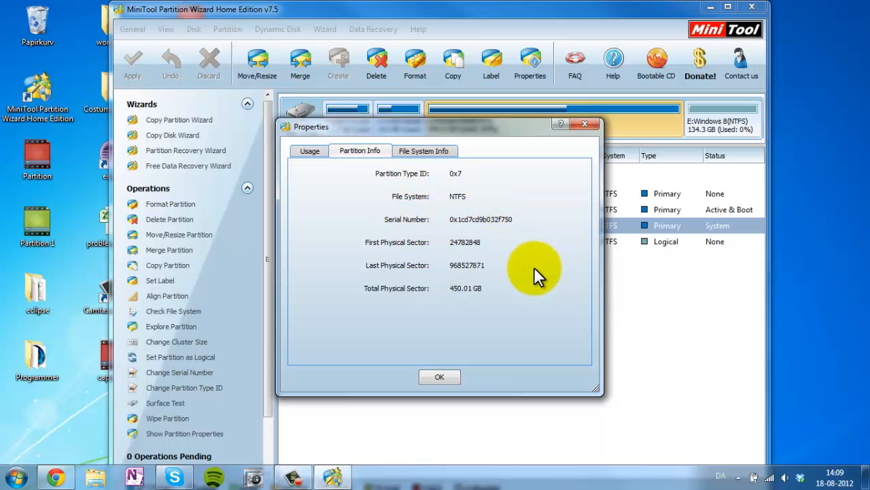
left_click(419, 153)
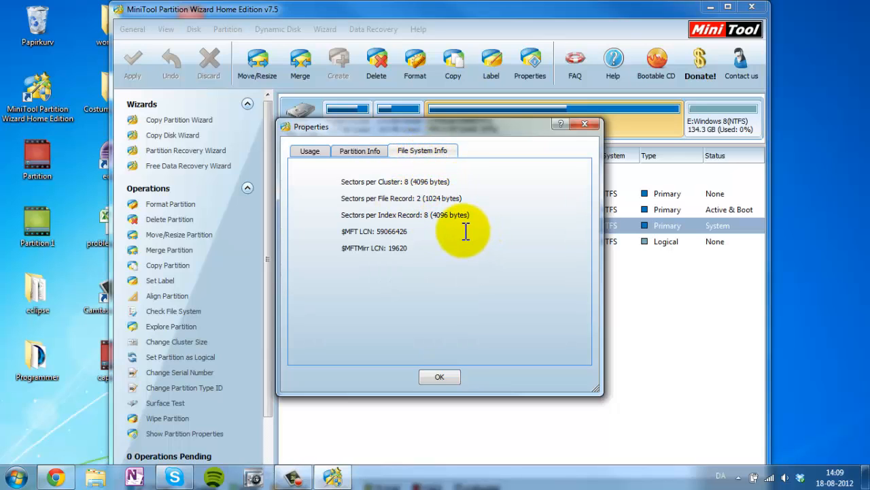
left_click(434, 375)
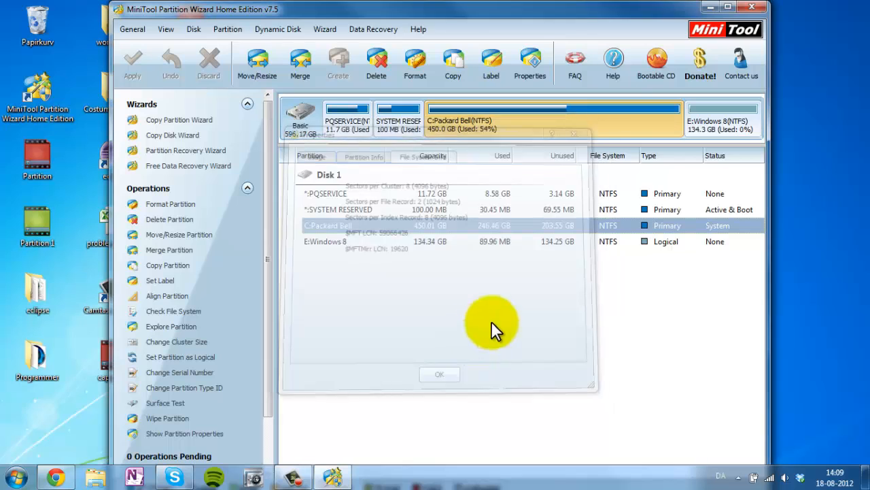